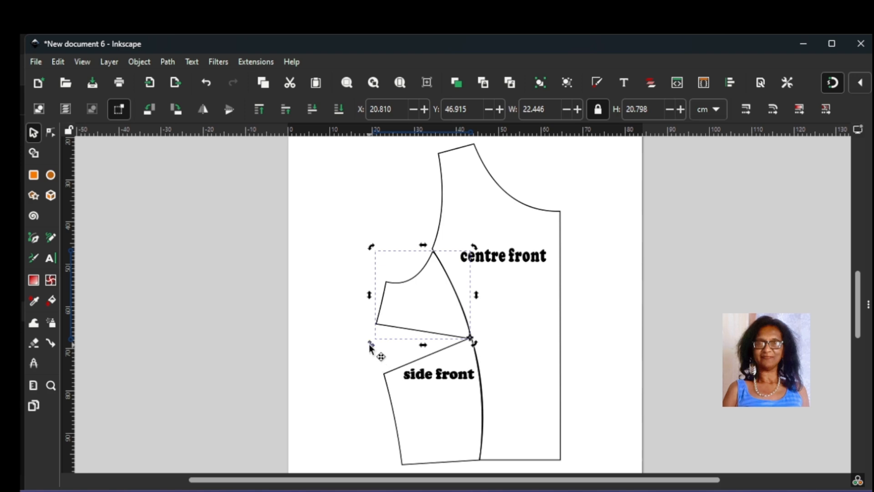
- Rotate the upper side front piece counterclockwise about its dart point toward the lower piece
left_click_drag(370, 345, 390, 390)
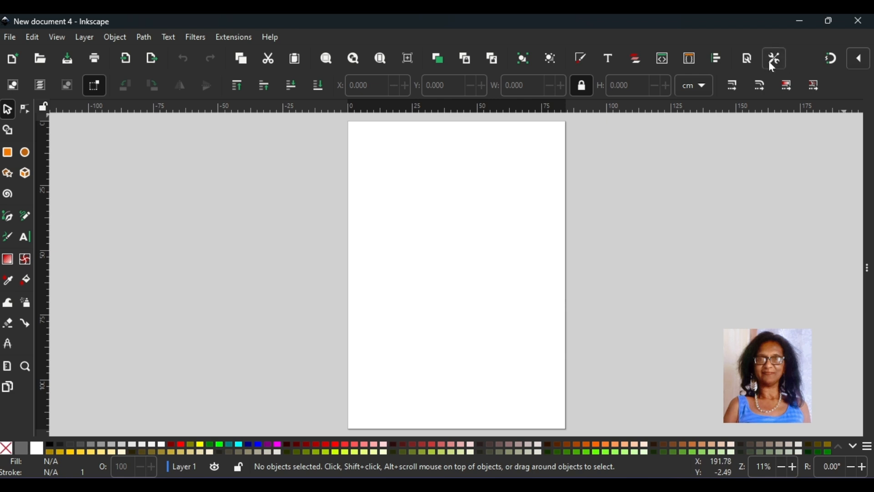
- Review the page size, orientation and display units in the document properties
left_click(752, 64)
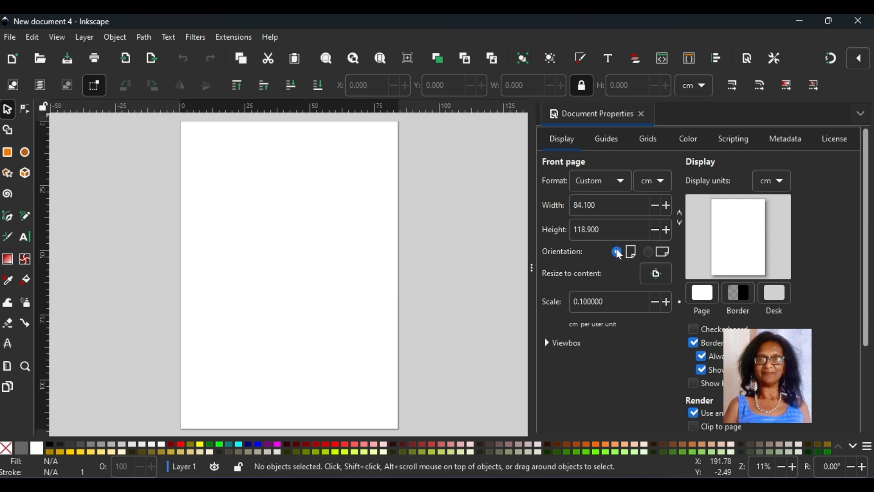
left_click_drag(533, 266, 486, 292)
left_click_drag(531, 267, 552, 267)
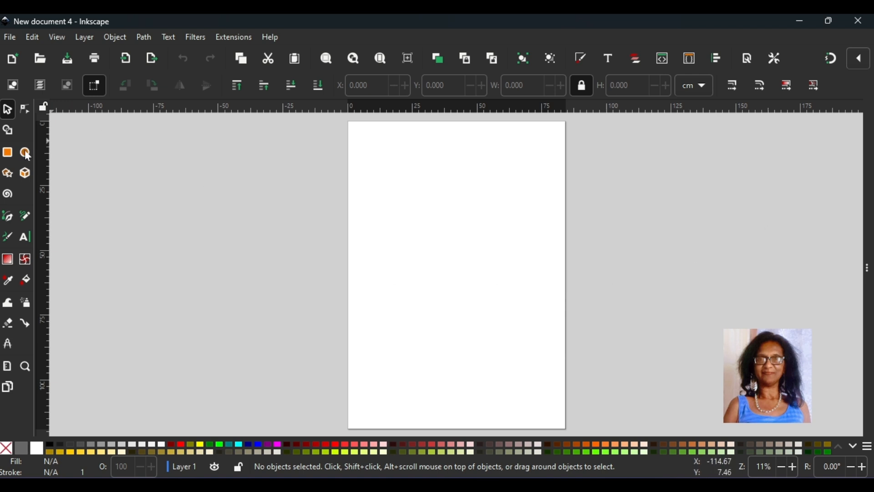
left_click(11, 38)
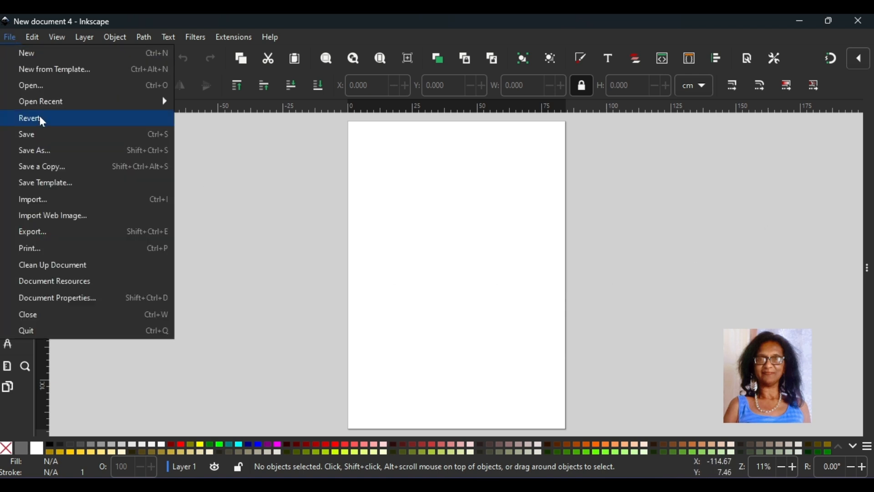
left_click(73, 301)
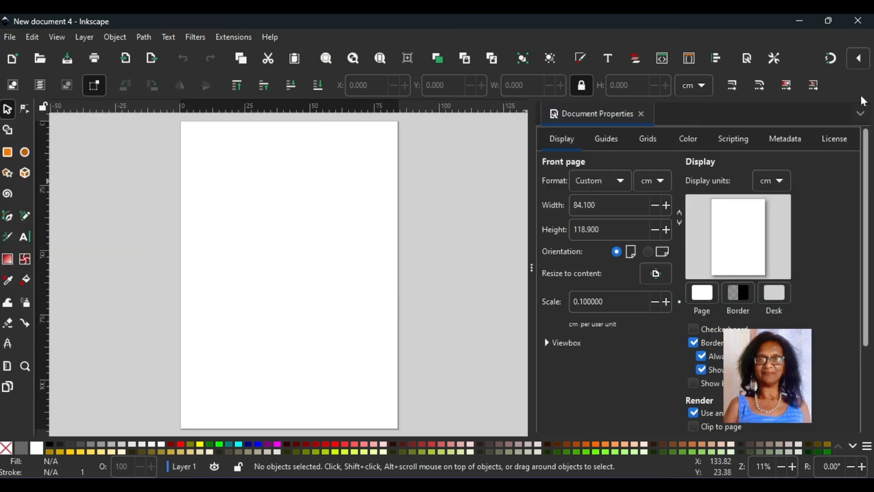
left_click(530, 278)
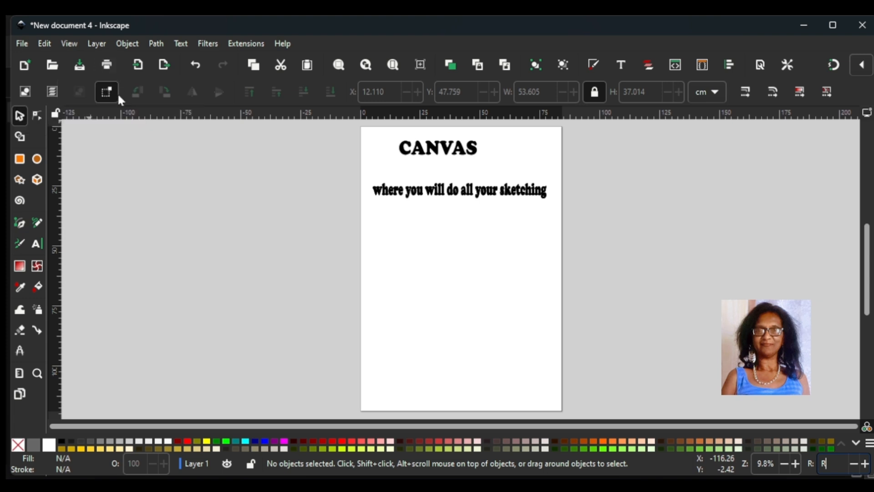
- Check the show/hide options for the interface bars and widen the toolbox to three columns
left_click(72, 46)
mouse_move(110, 198)
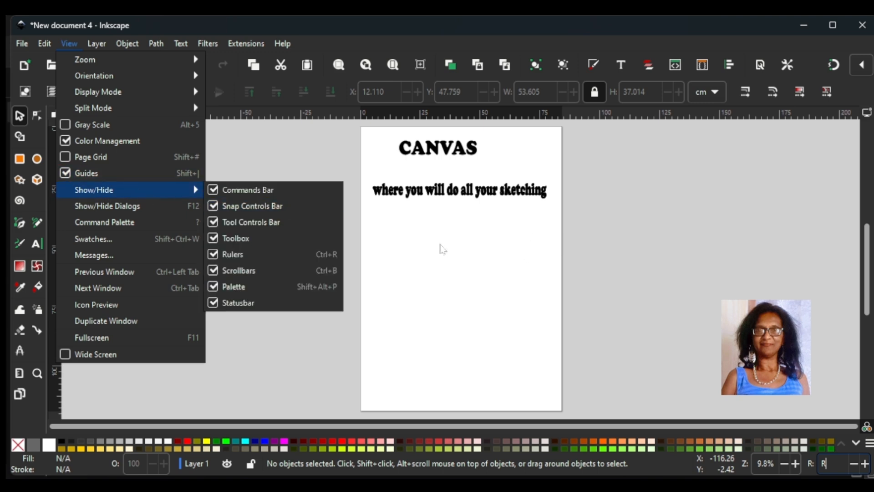
left_click(441, 248)
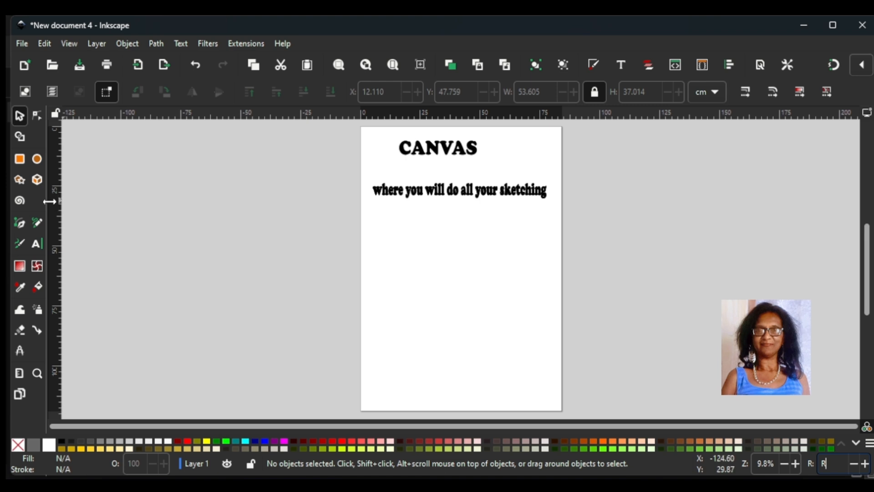
left_click_drag(53, 201, 58, 226)
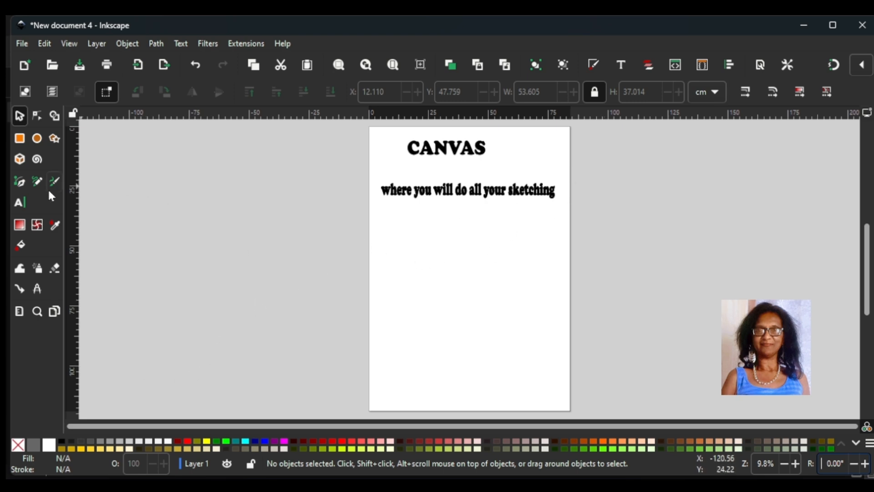
- Draw a nearly horizontal straight line about 59 cm long across the page below the sketching text
left_click(19, 182)
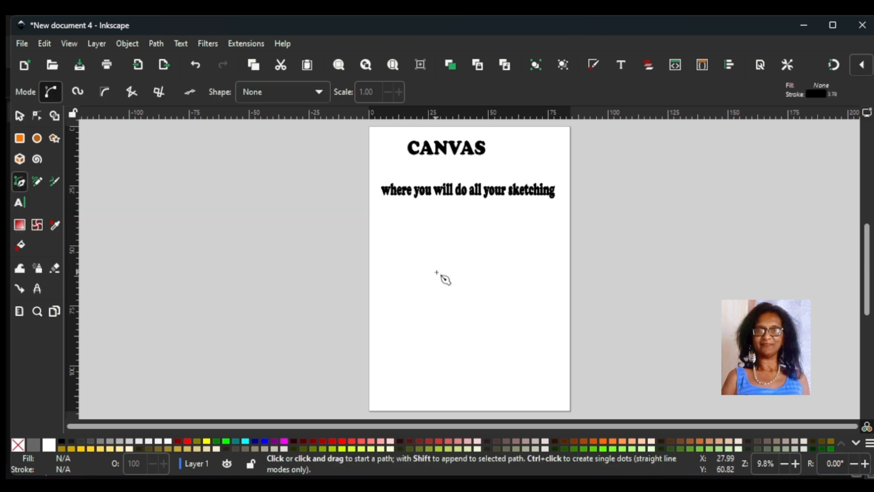
left_click(391, 246)
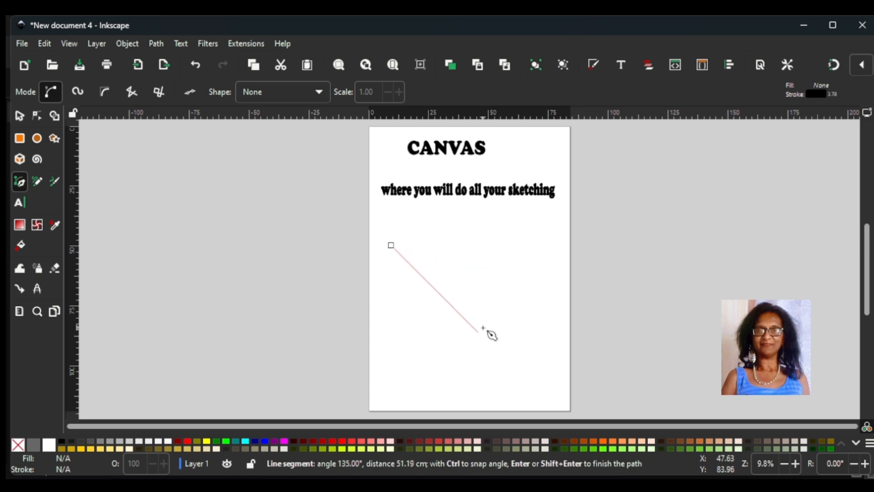
left_click(532, 247)
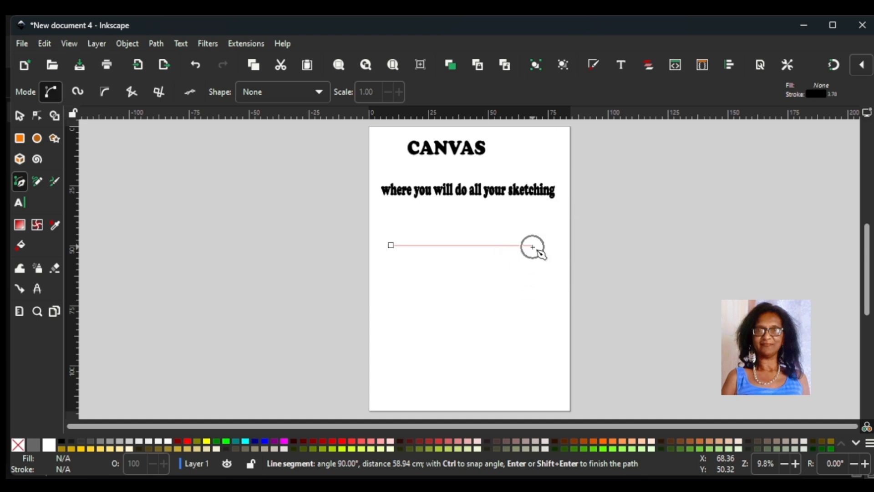
key("Return")
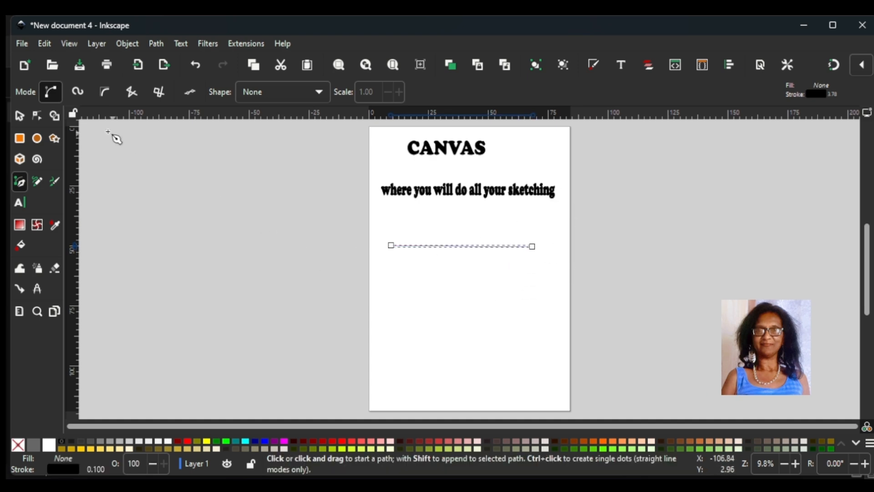
- Move the line up and over to the page's left edge, at about X 1.3 cm and Y 46.2 cm
left_click(19, 116)
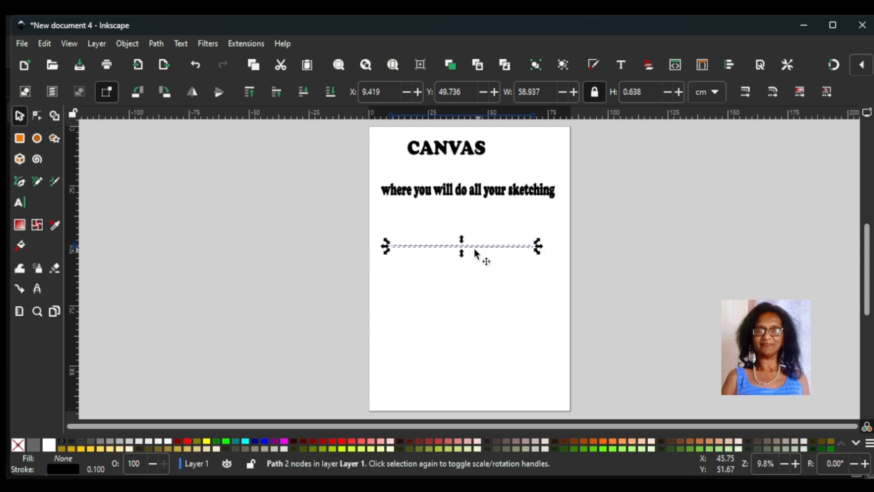
mouse_move(464, 245)
left_mouse_down()
mouse_move(464, 225)
mouse_move(457, 325)
mouse_move(457, 232)
left_mouse_up()
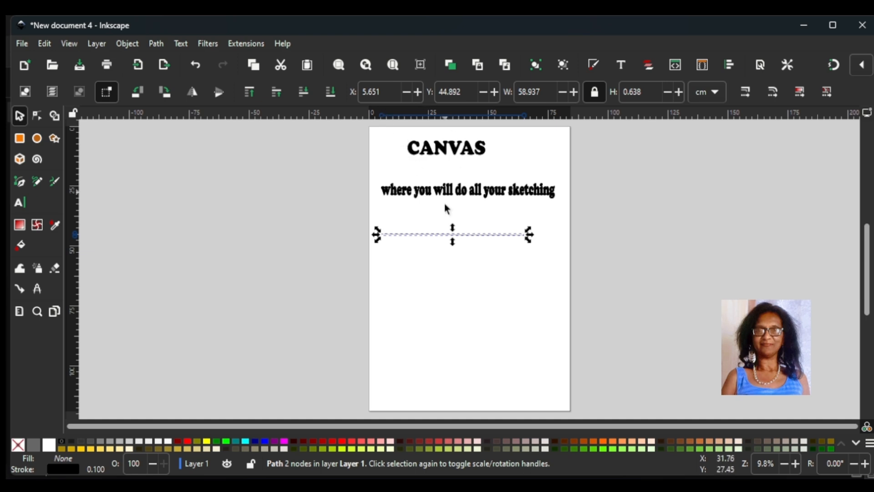
left_click_drag(464, 236, 448, 238)
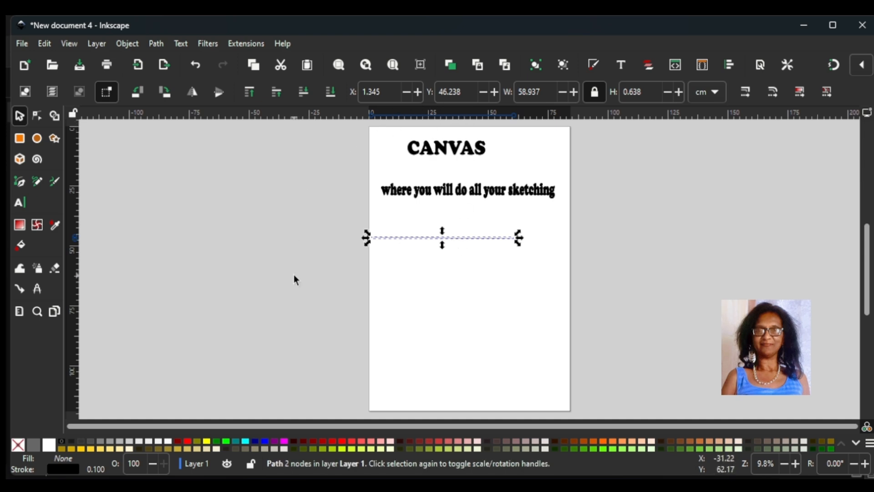
- Check the measurement units available for the selected object's dimensions and for the ruler
left_click(715, 93)
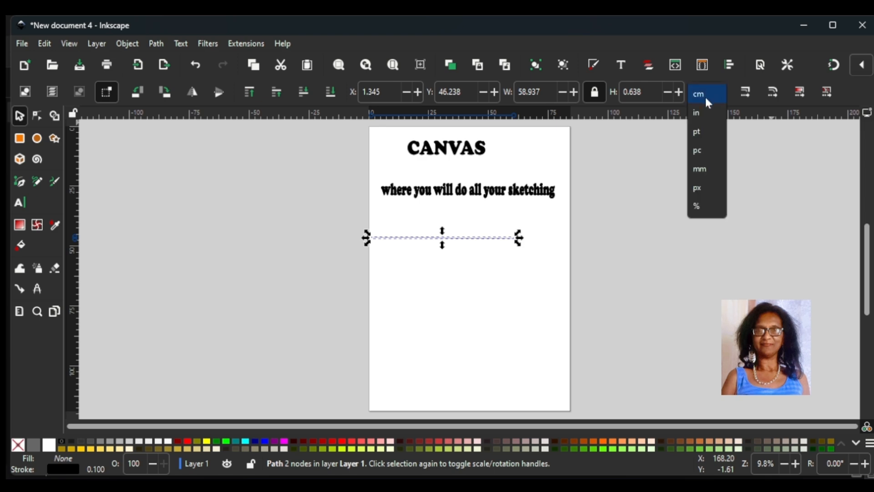
left_click(644, 164)
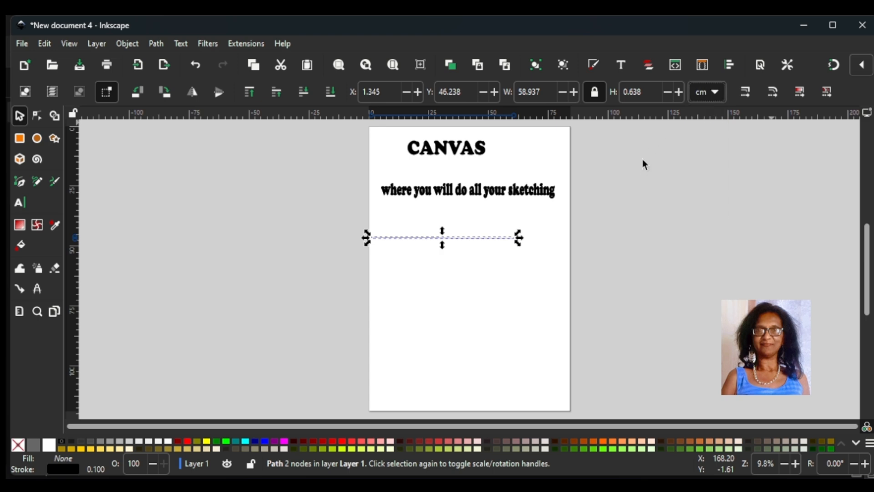
right_click(681, 119)
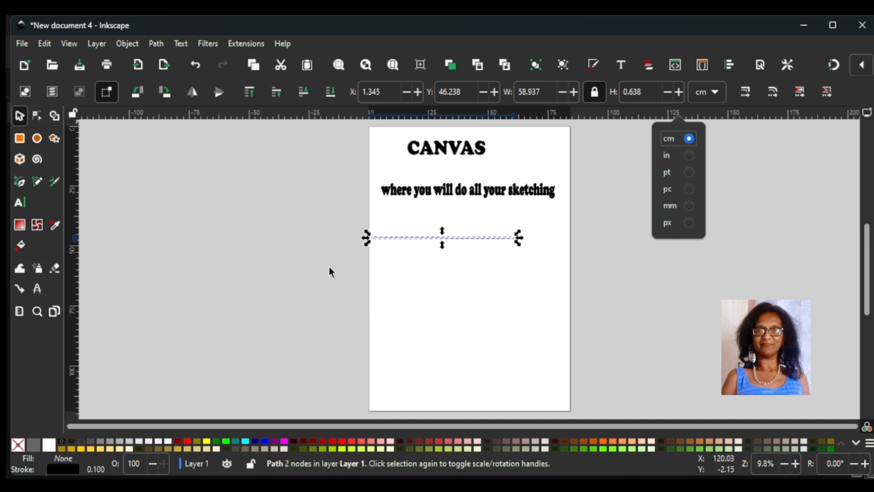
left_click(37, 118)
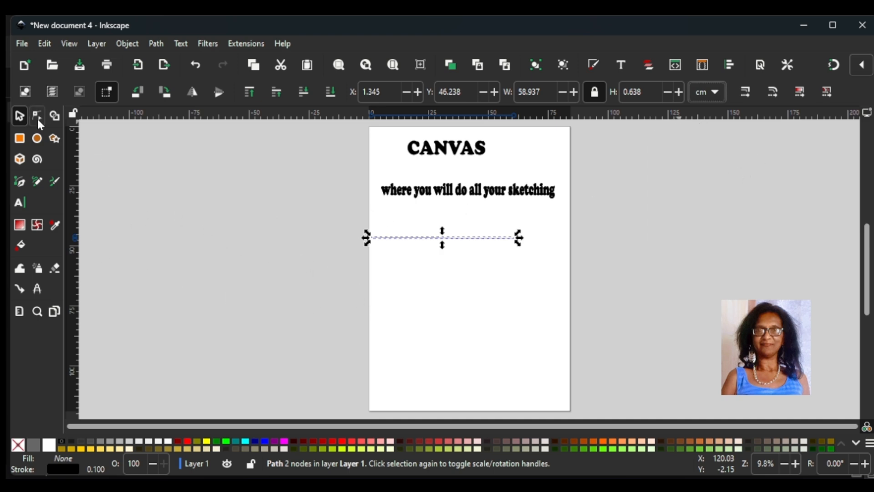
- Edit the line's nodes and stretch its right end node to about X 73.7 cm, Y 45.8 cm
left_click(427, 238)
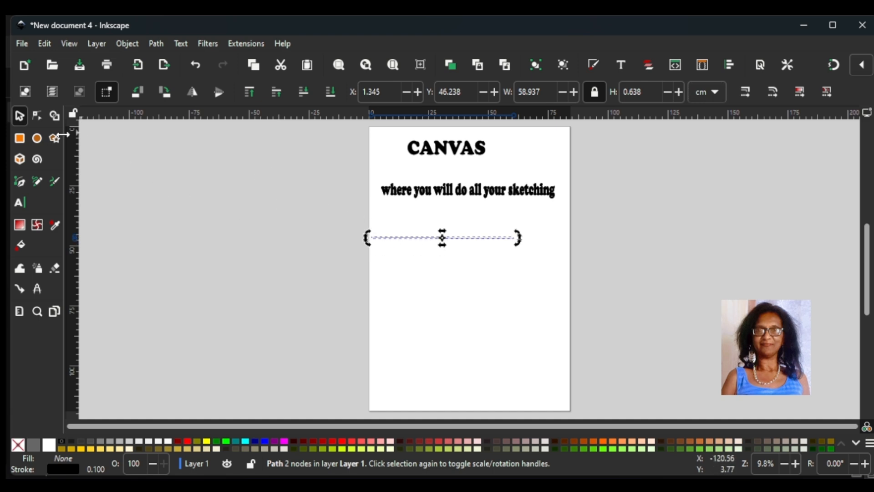
left_click(40, 118)
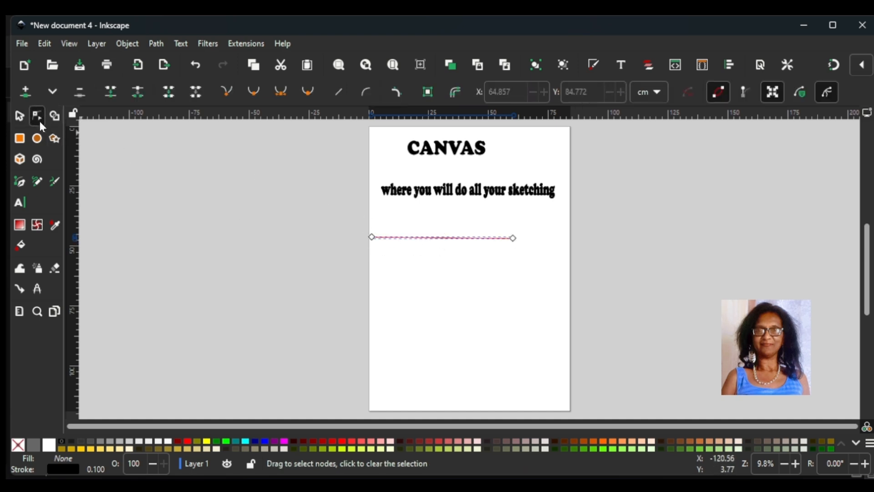
left_click(513, 238)
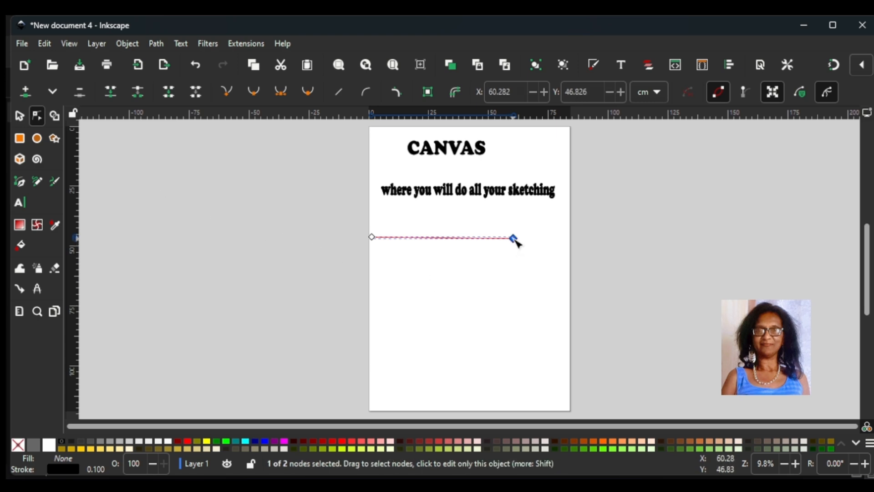
left_click(372, 237)
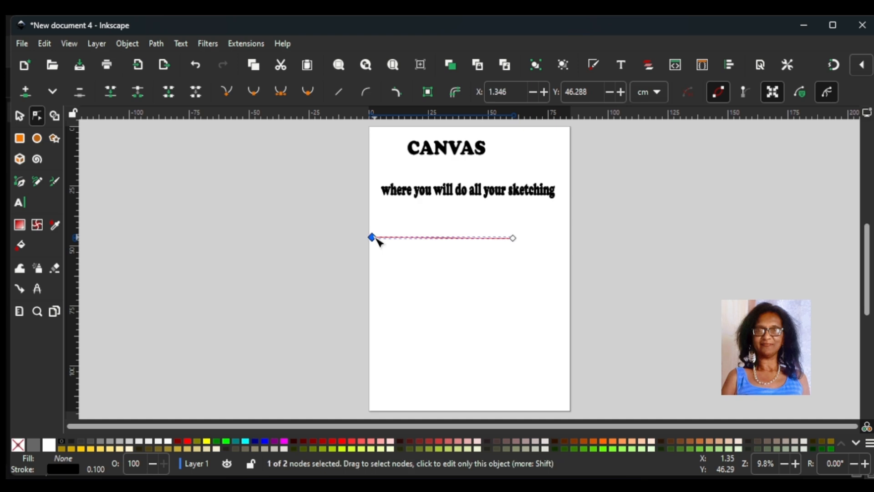
left_click(514, 238)
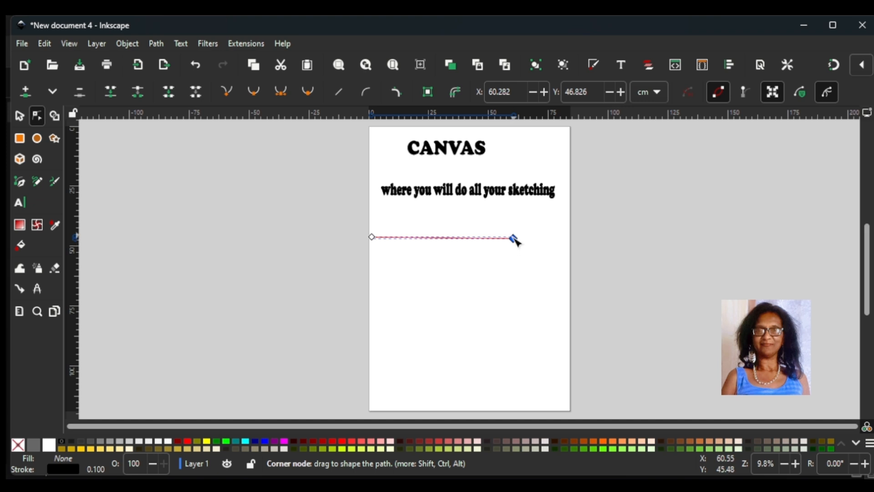
left_click_drag(515, 240, 548, 237)
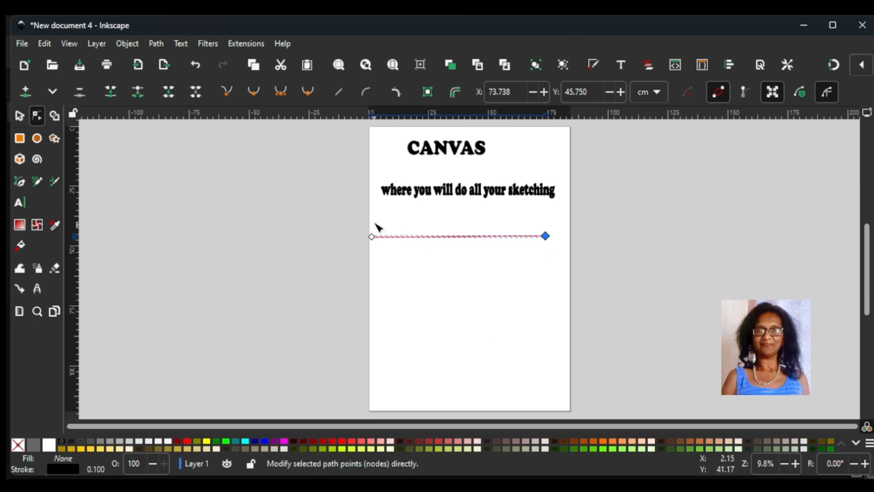
- Shift both line nodes slightly up and right together, and swing the right end node down toward the page's lower left
left_click_drag(359, 222, 596, 289)
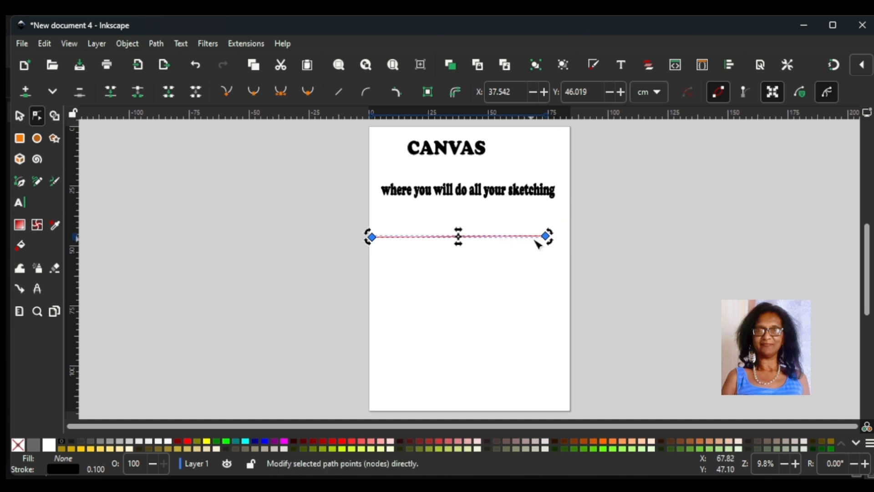
mouse_move(549, 239)
left_mouse_down()
mouse_move(552, 358)
mouse_move(580, 227)
mouse_move(541, 232)
mouse_move(556, 232)
left_mouse_up()
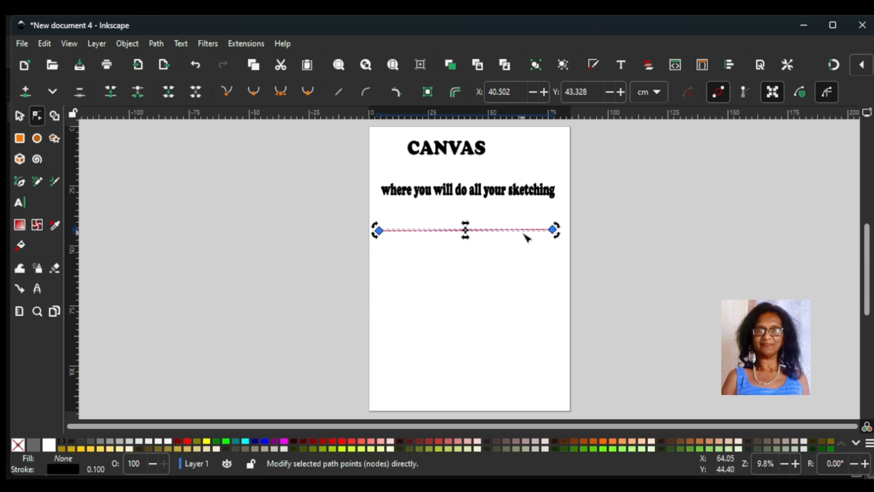
left_click(560, 250)
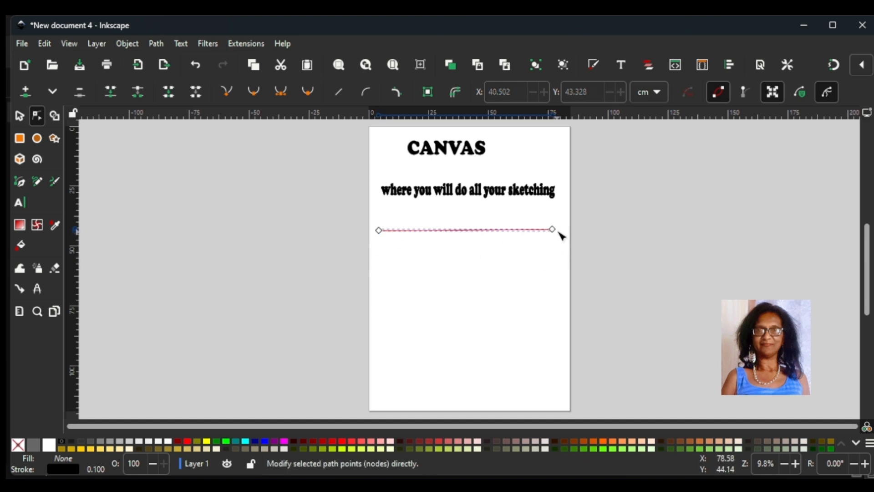
left_click(553, 230)
left_click_drag(555, 233, 384, 405)
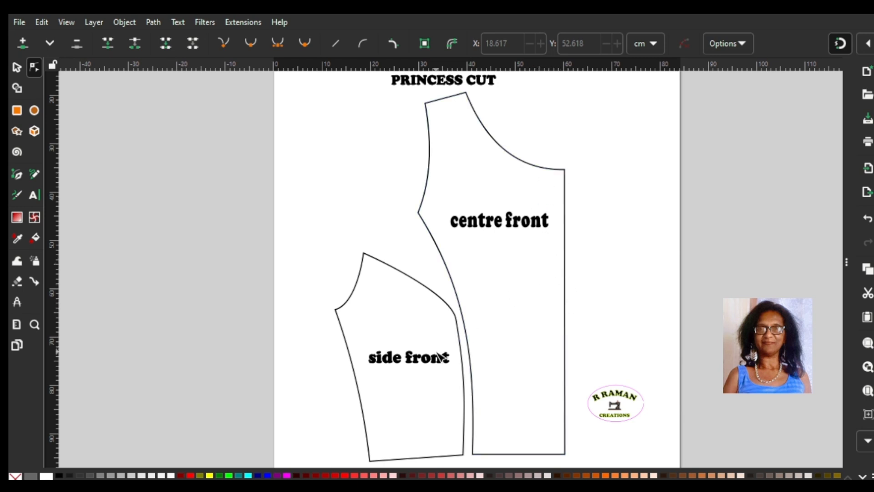
- Convert the slanted dart line and the side front piece to paths, and divide the piece along the line with Division
left_click(461, 349)
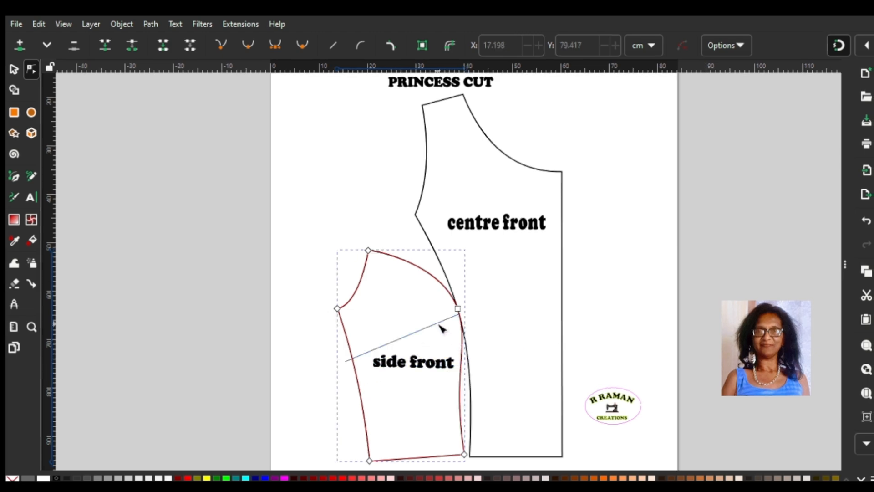
left_click(14, 69)
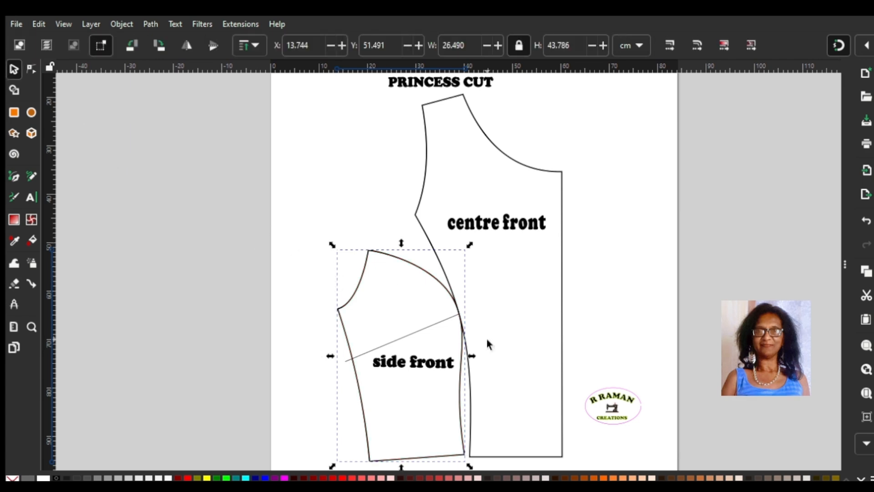
left_click(412, 336)
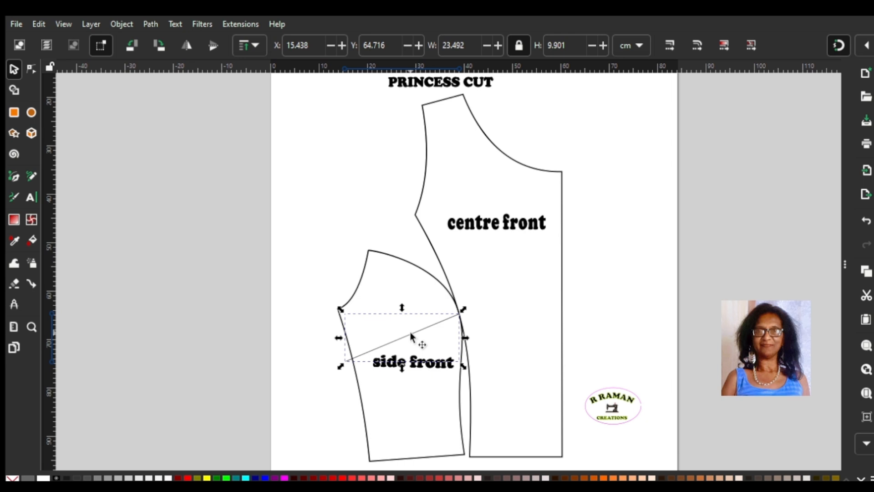
left_click(363, 408)
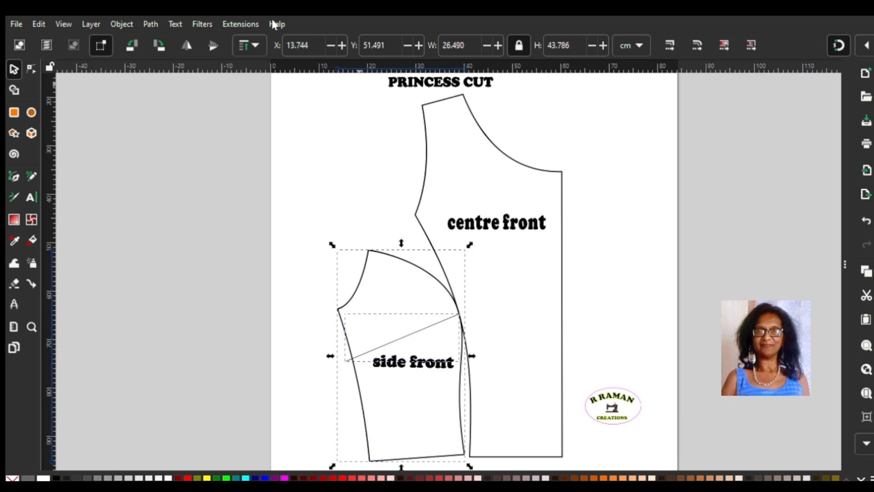
left_click(150, 24)
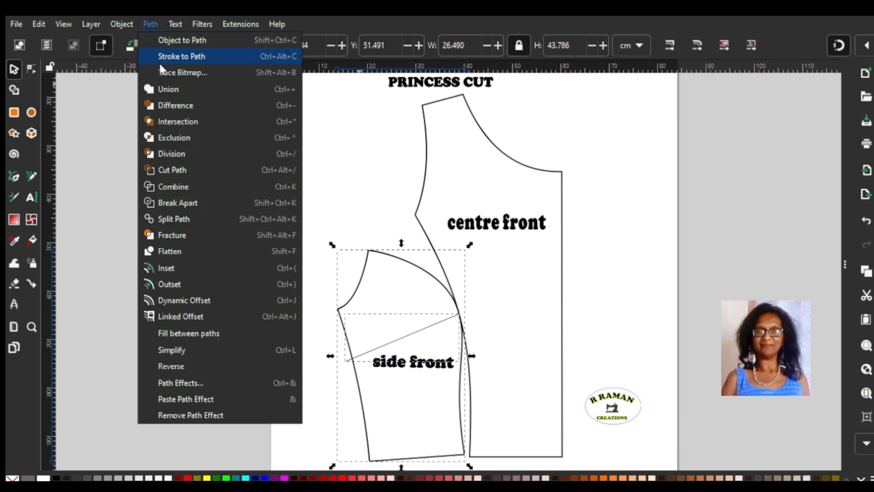
left_click(177, 41)
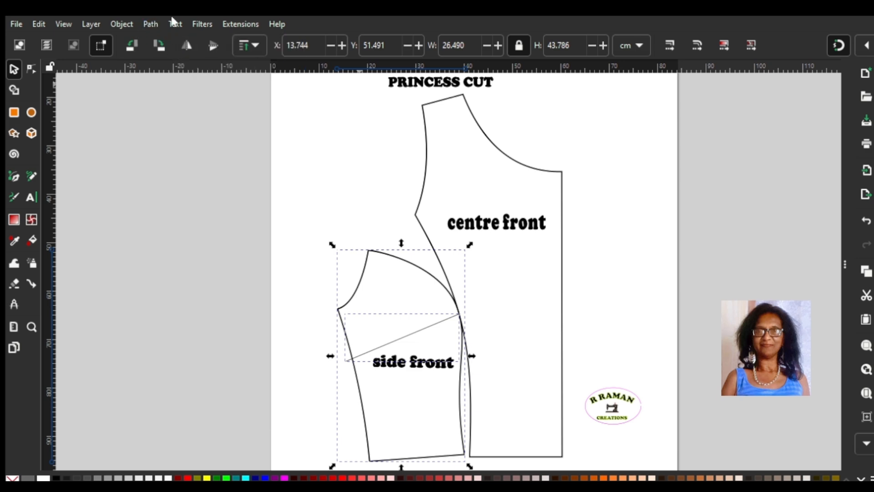
left_click(162, 26)
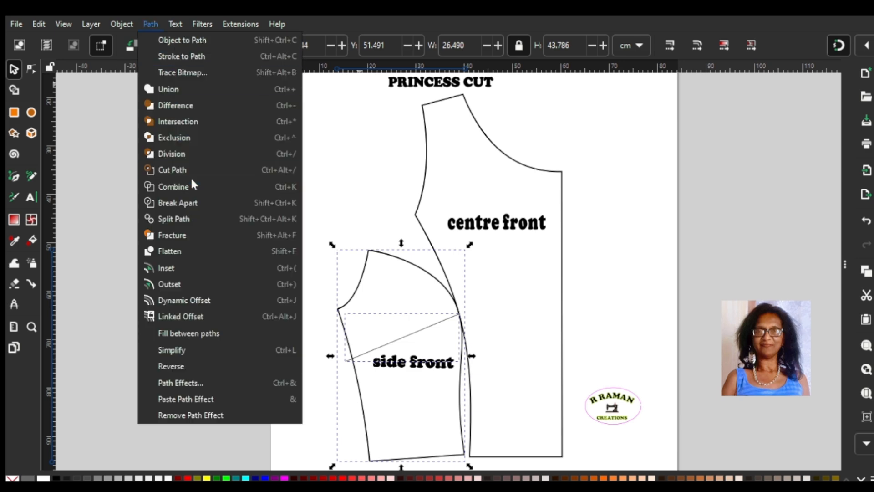
left_click(175, 154)
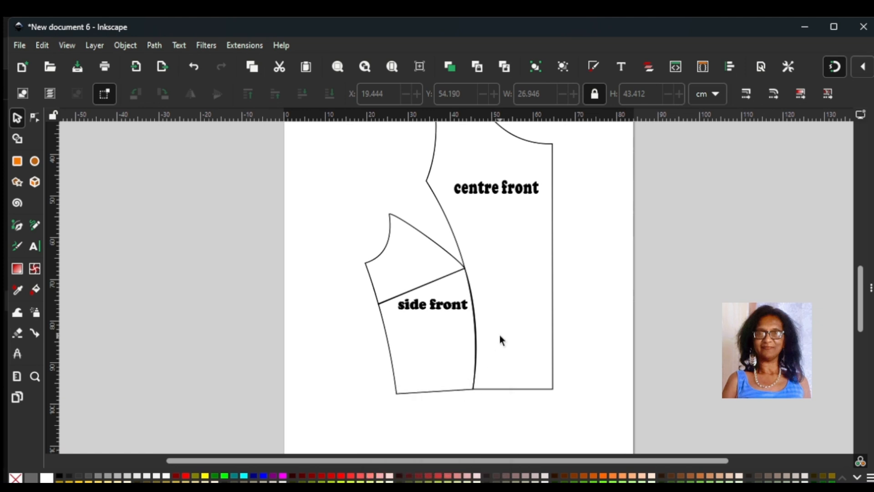
- Select the lower and upper parts of the divided side front together to check that they are separate pieces, and clear the selection
left_click(433, 394)
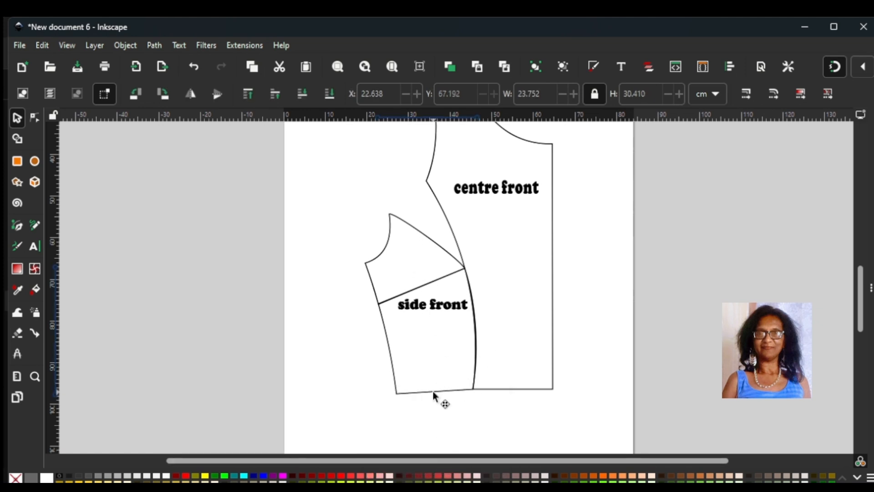
left_click(411, 226, "shift")
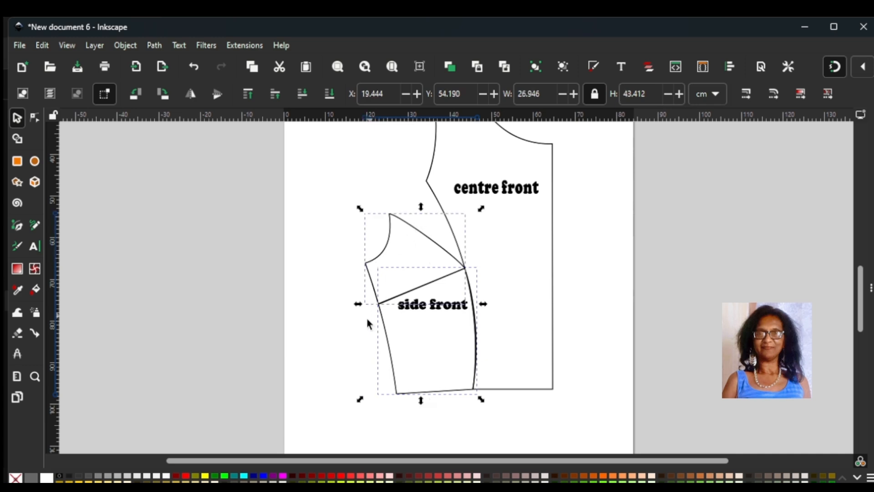
left_click(433, 436)
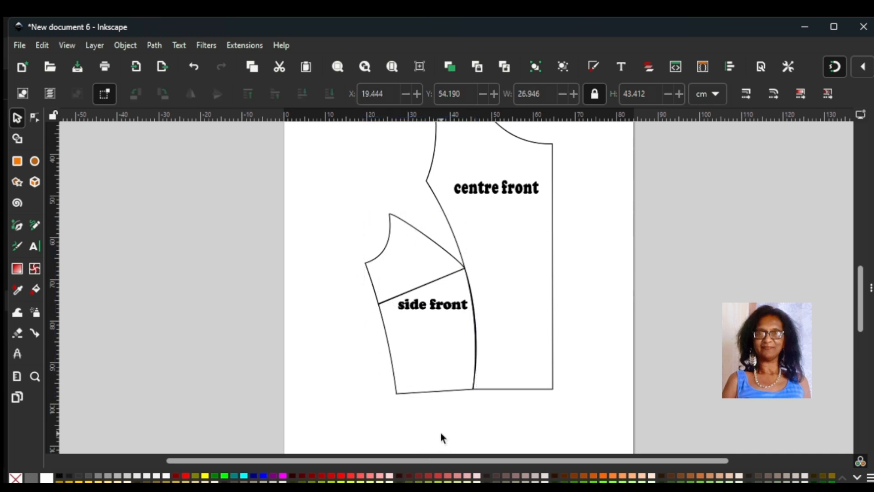
- Place the rotation centre of the upper side front piece on its pointed tip at the princess seam
left_click(435, 247)
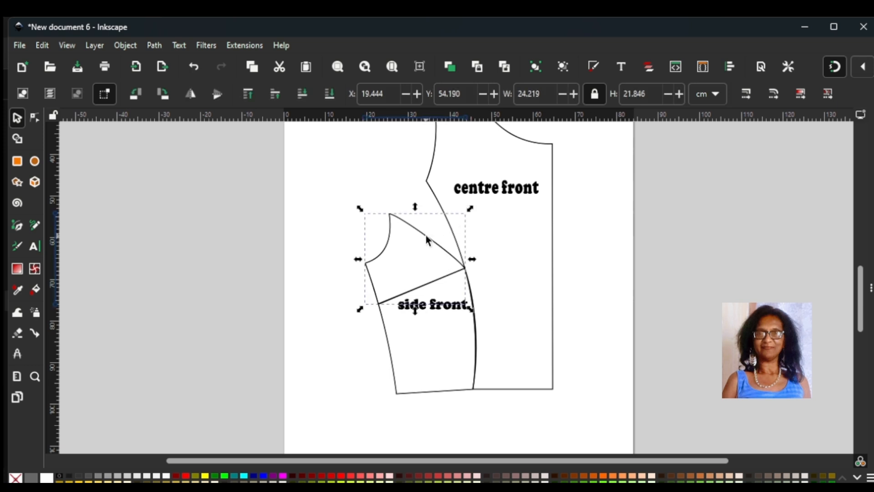
left_click(428, 238)
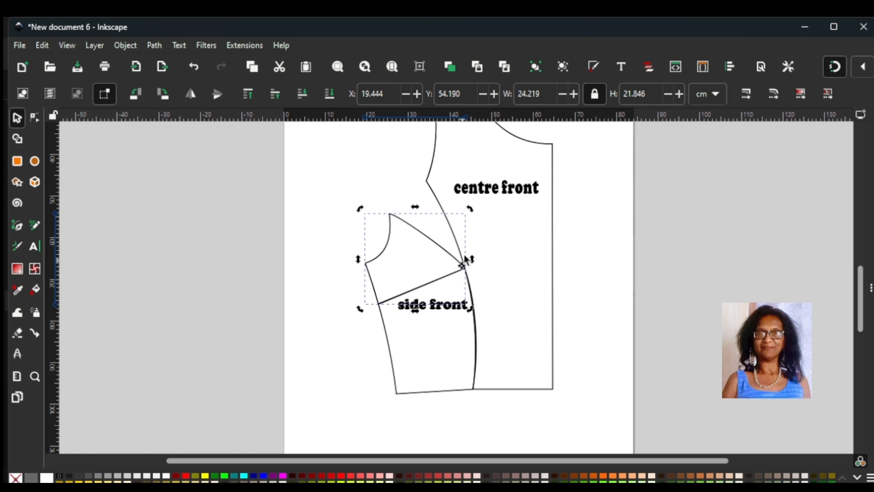
left_click_drag(462, 266, 416, 268)
left_click_drag(418, 267, 463, 268)
left_click(414, 238)
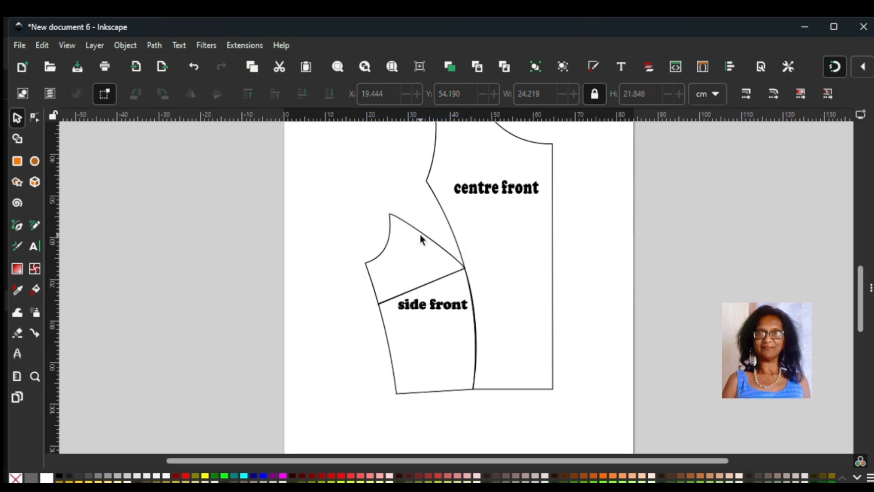
- Rotate the upper side front piece clockwise against the centre front seam, opening the side dart, and nudge it to X 20.780 cm, Y 46.488 cm
left_click(420, 237)
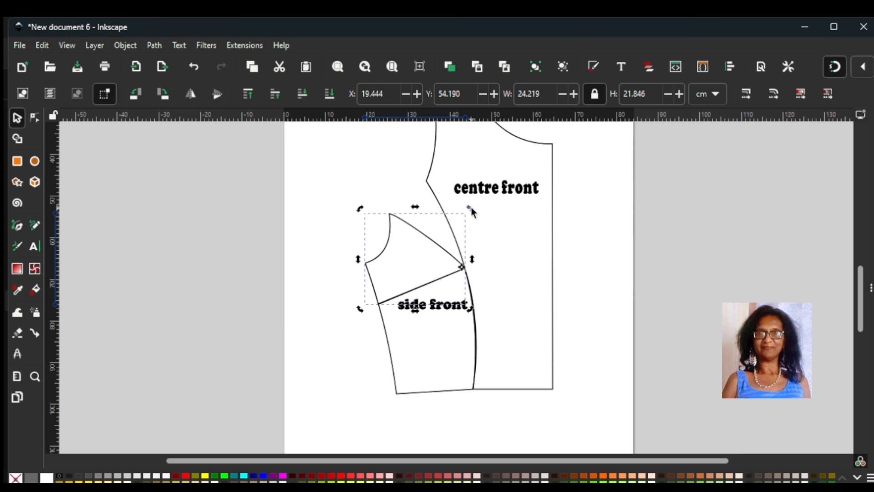
left_click_drag(472, 209, 484, 239)
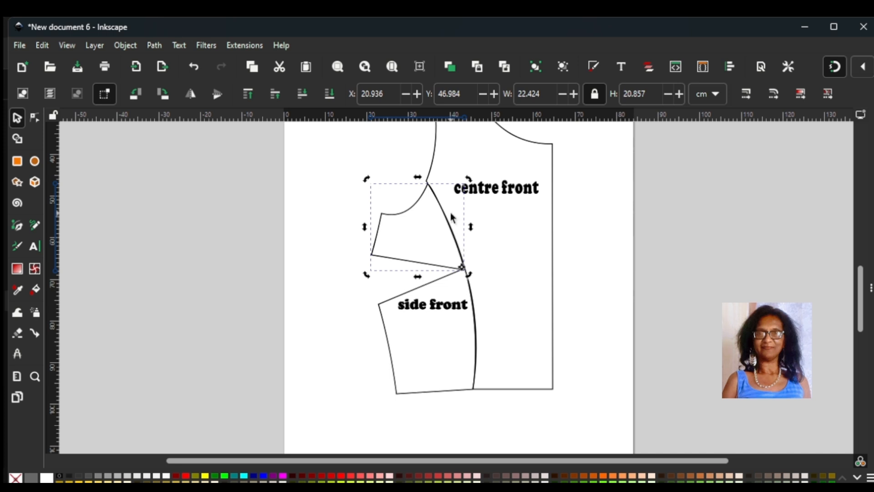
left_click_drag(413, 210, 415, 209)
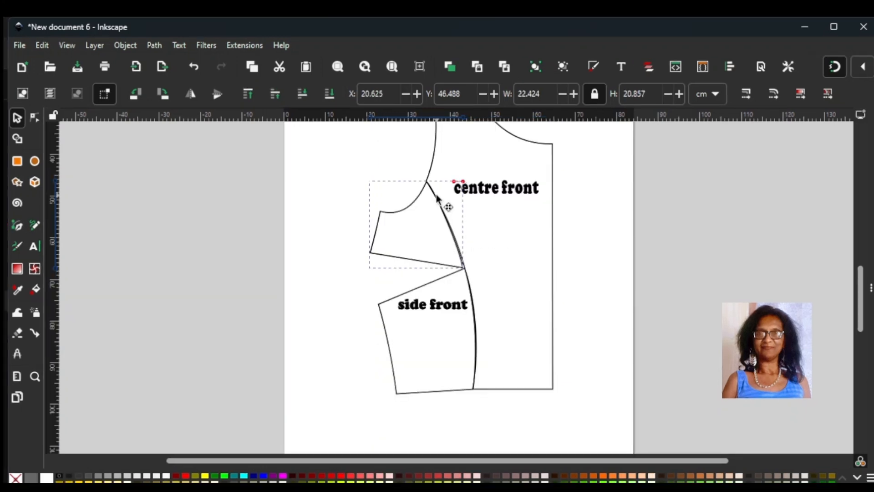
left_click_drag(436, 195, 437, 194)
left_click(510, 258)
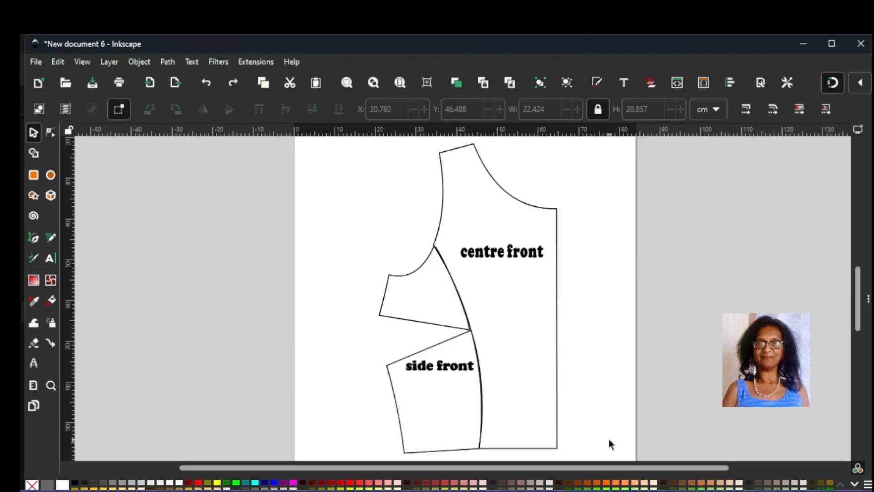
- Group the centre front piece with the upper and lower side front pieces
left_click(557, 300)
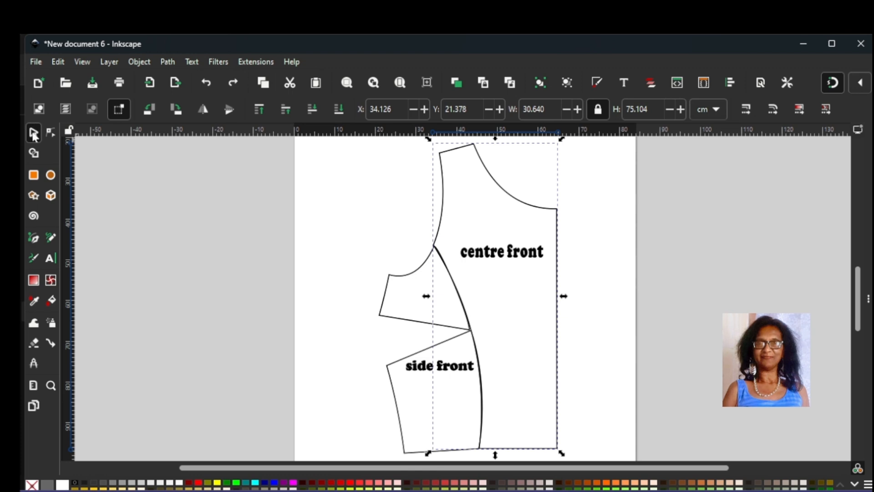
left_click(395, 318, "shift")
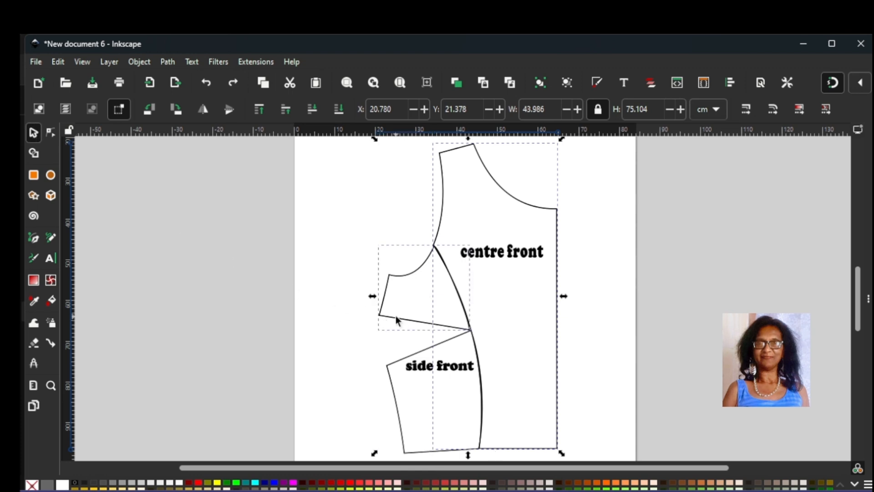
left_click(399, 425, "shift")
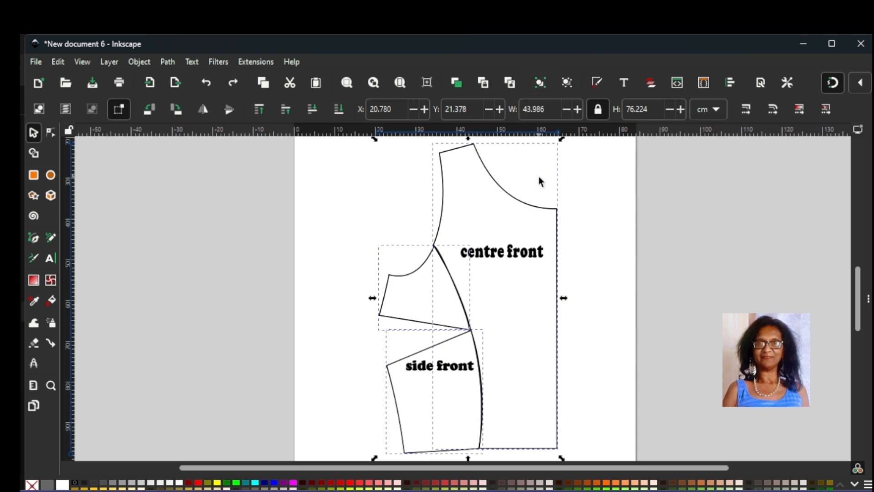
left_click(542, 82)
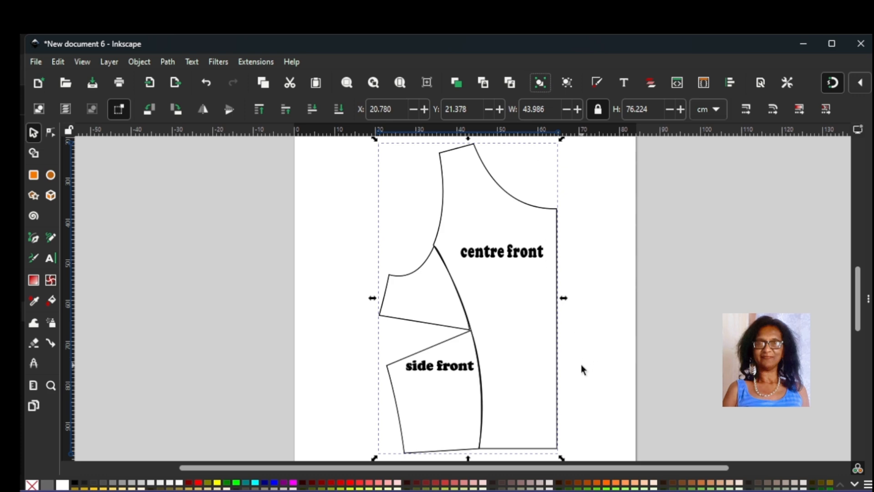
- Move the grouped bodice pieces slightly up and right to about X 21.1 cm, Y 19.4 cm, and deselect them
left_click(593, 325)
left_click(558, 337)
mouse_move(558, 338)
left_mouse_down()
mouse_move(586, 344)
mouse_move(564, 331)
left_mouse_up()
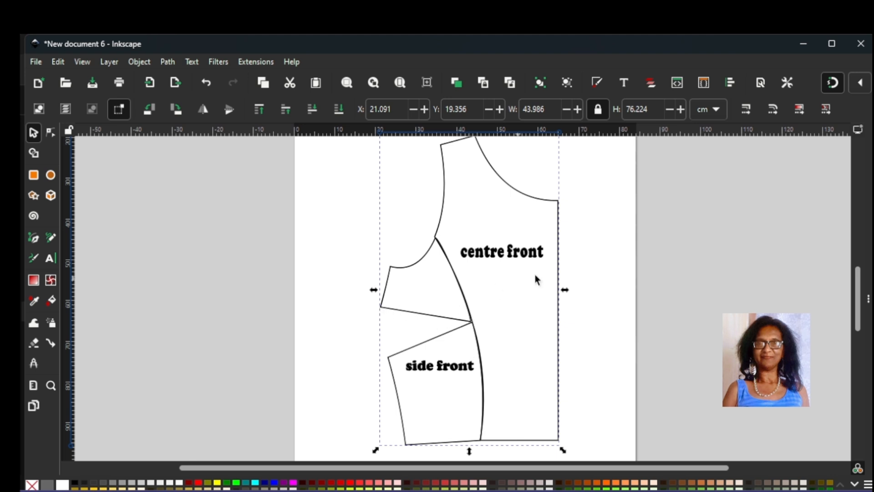
left_click(568, 350)
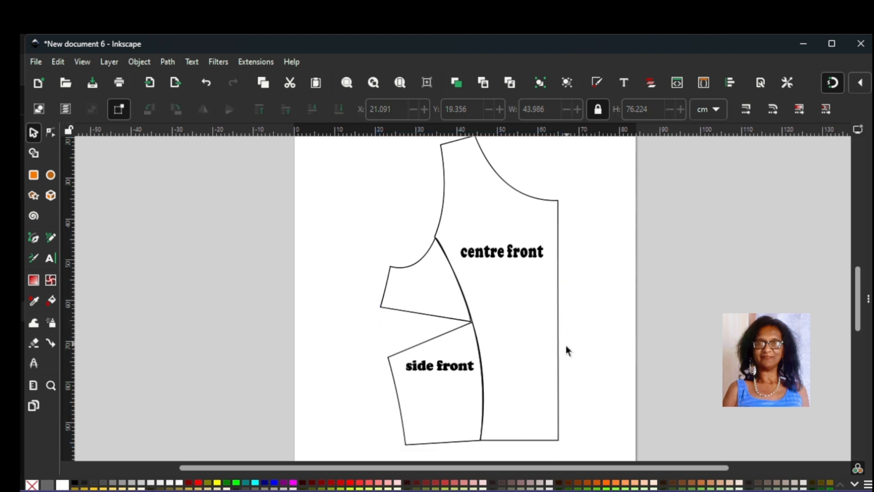